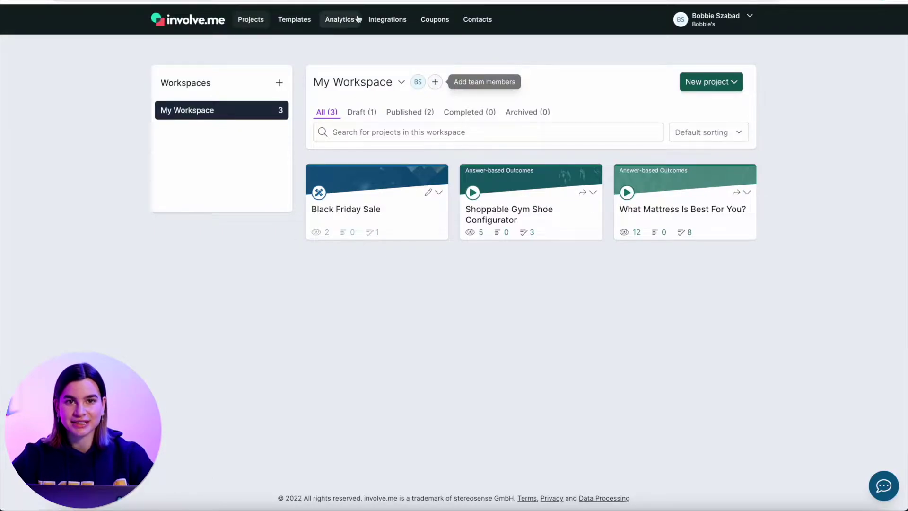
- Go to Analytics and open the Shoppable Gym Shoe Configurator card's options menu
click(348, 22)
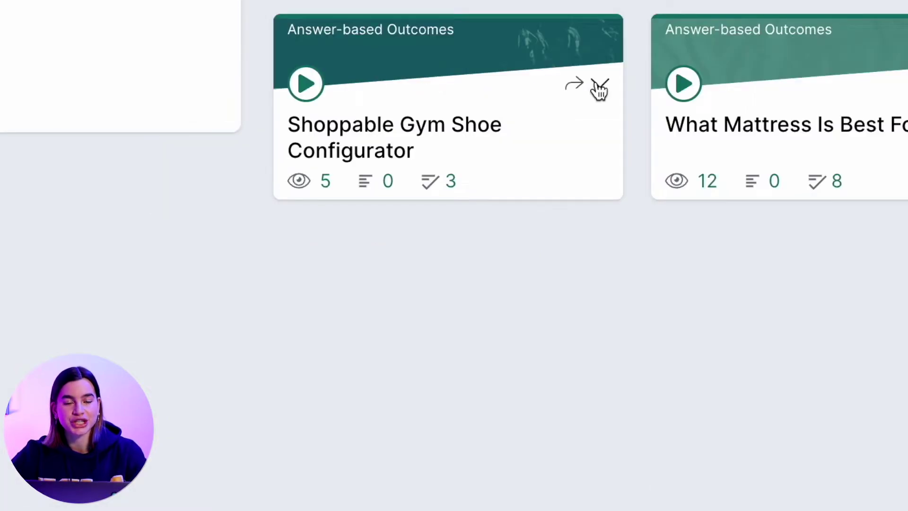
click(600, 88)
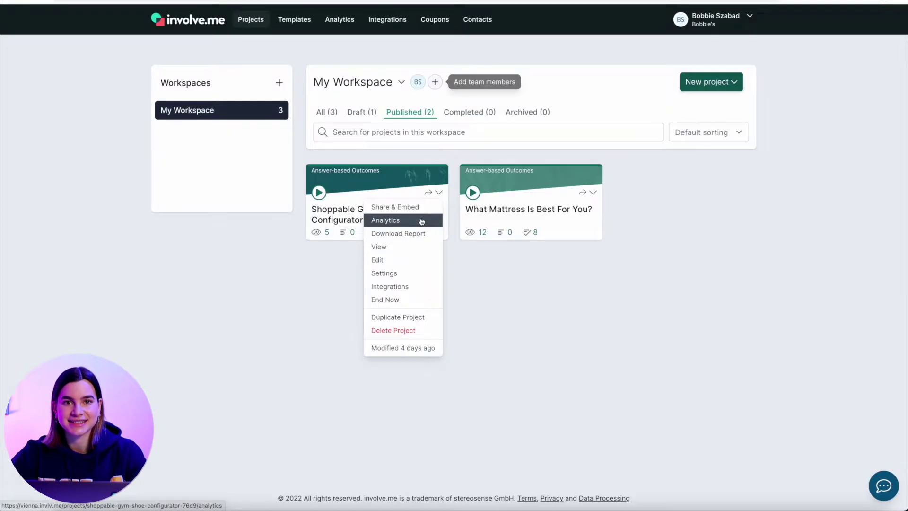
- Open the configurator's Analytics Summary and review Key Metrics, Outcome Results and Response Summary
click(558, 154)
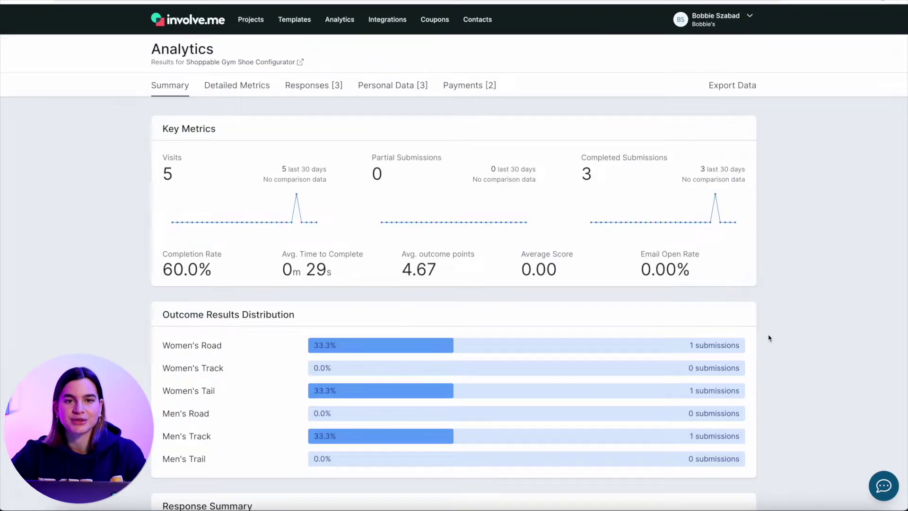
scroll(809, 332, down, 2)
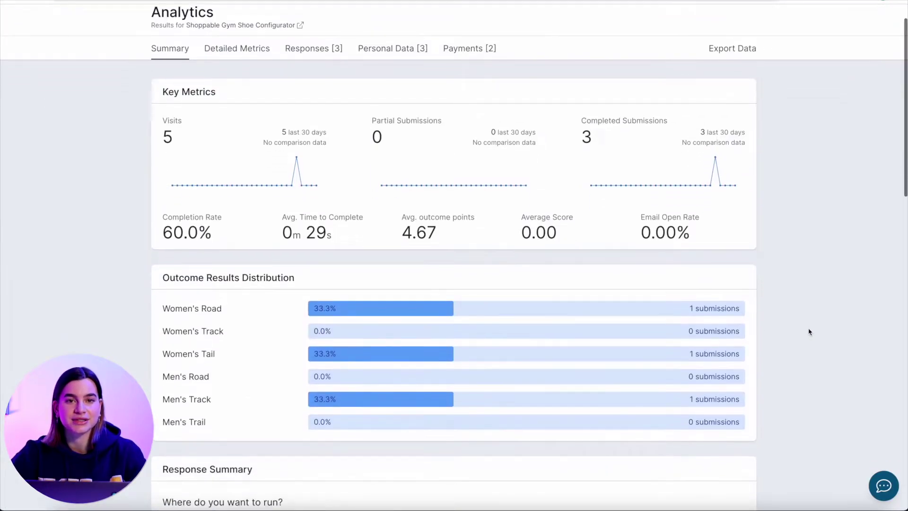
scroll(809, 332, down, 1)
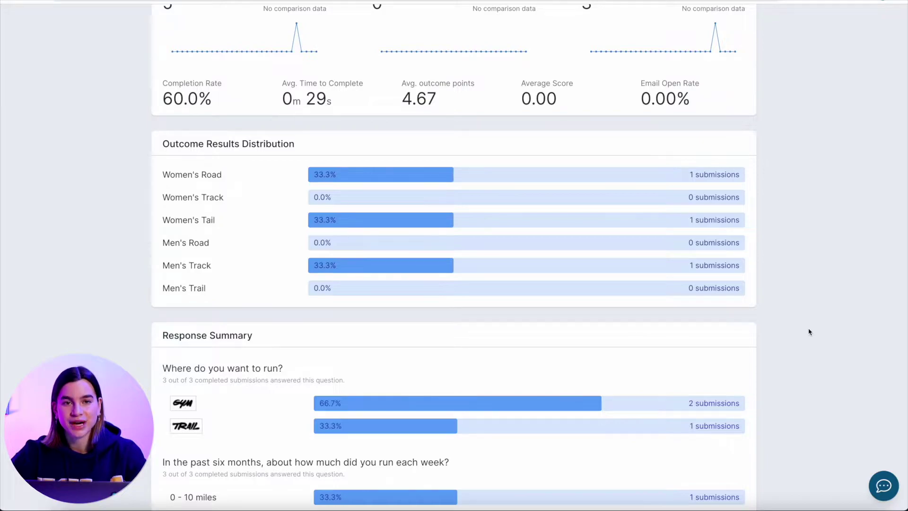
scroll(809, 332, down, 4)
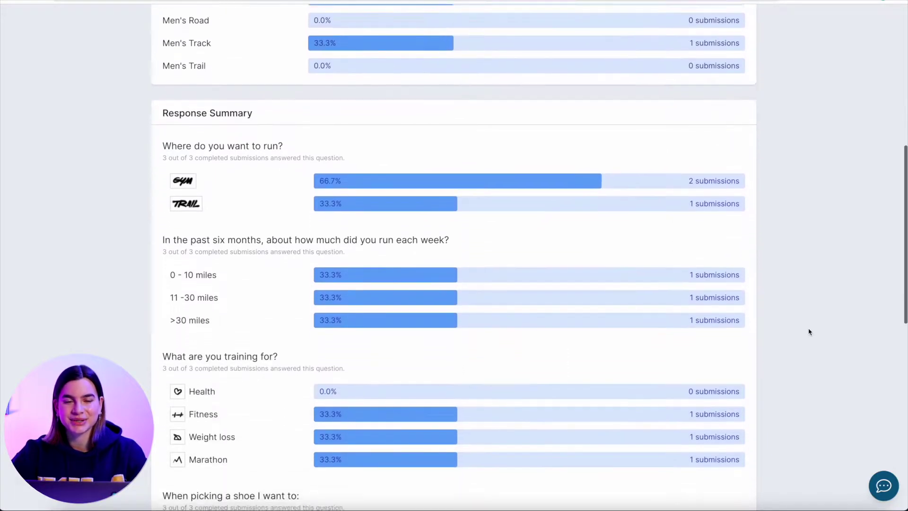
scroll(809, 332, down, 2)
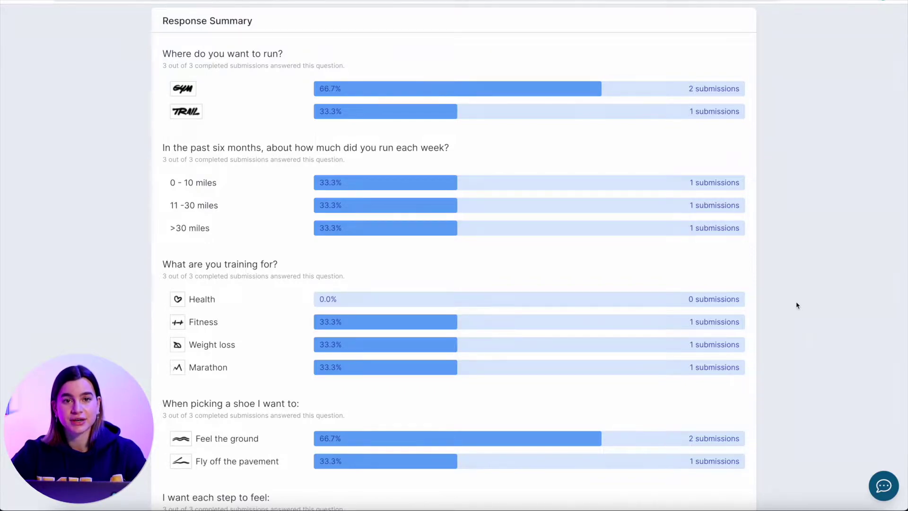
scroll(797, 305, down, 5)
scroll(797, 305, down, 3)
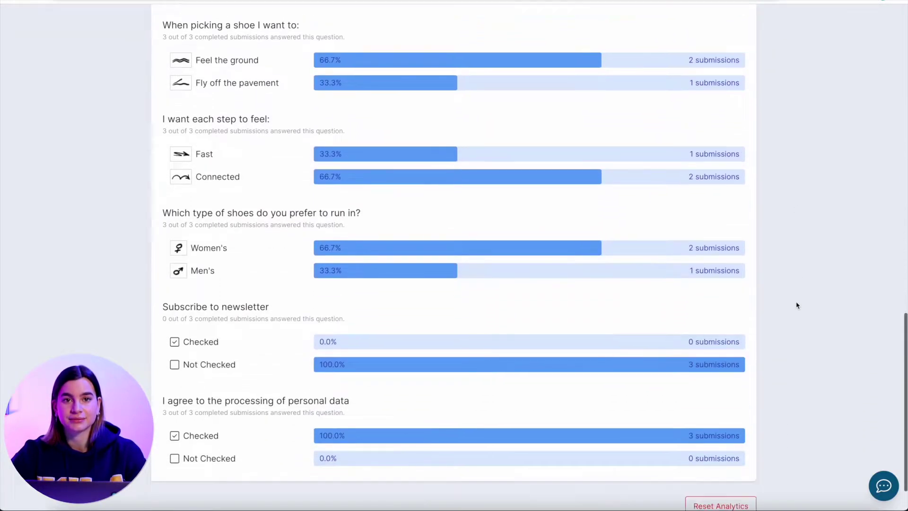
scroll(797, 305, up, 10)
scroll(798, 305, up, 7)
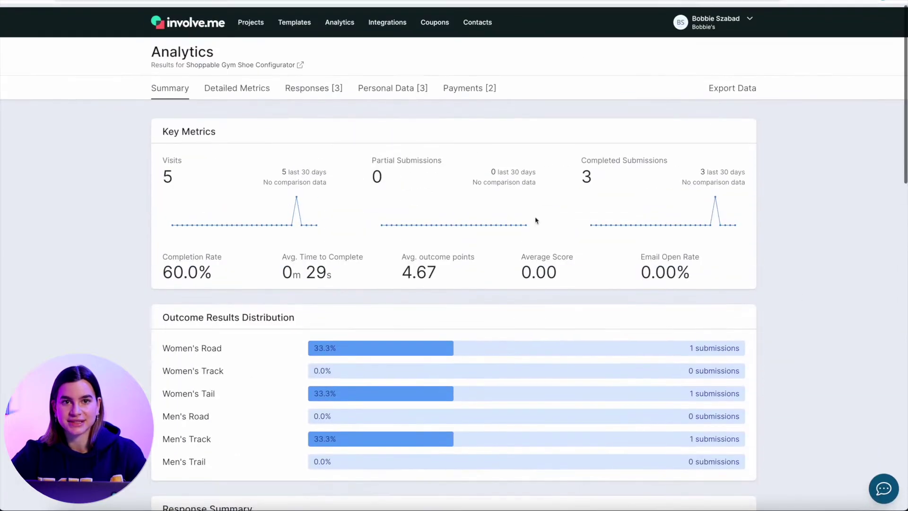
- Review Detailed Metrics: the visit-to-lead funnel, device table, country breakdown and Question Funnel
click(218, 86)
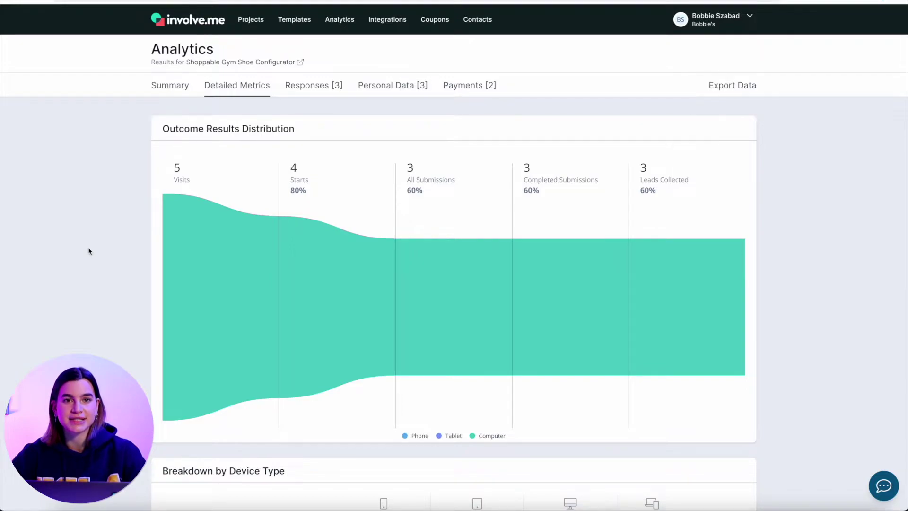
scroll(89, 251, down, 2)
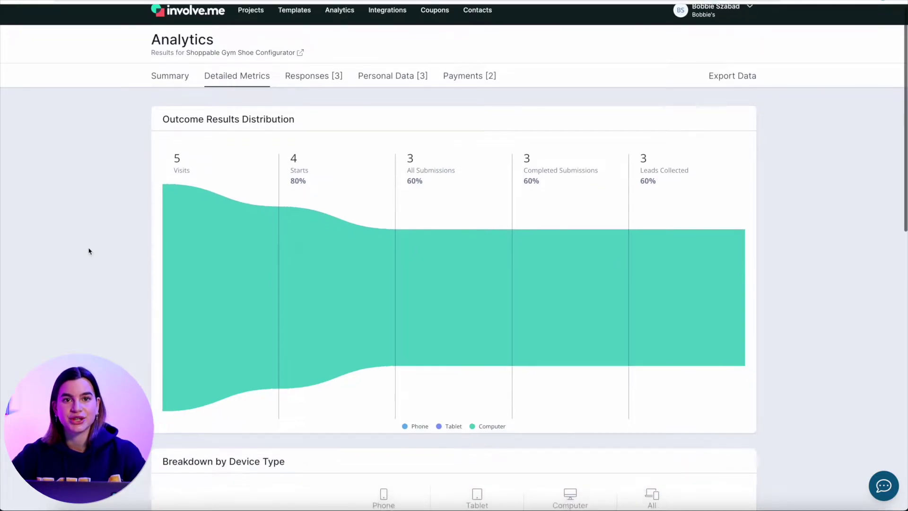
scroll(89, 251, down, 8)
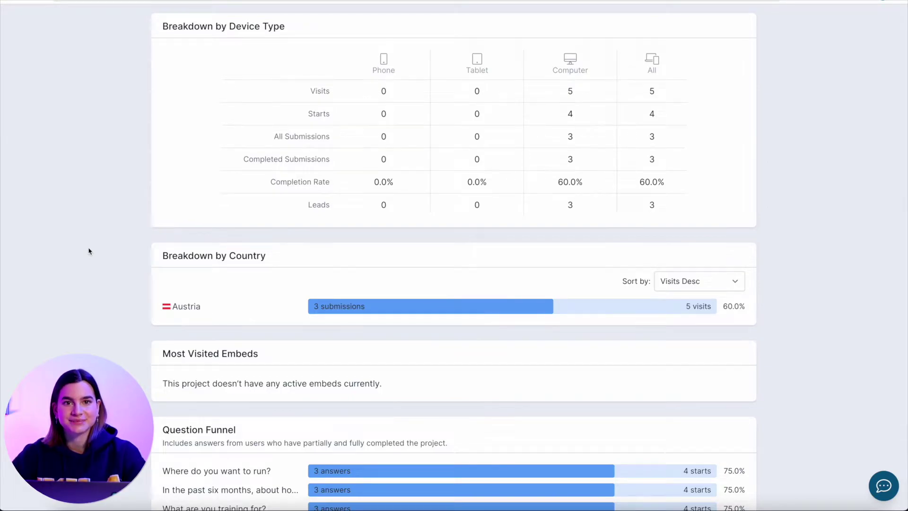
scroll(89, 251, down, 4)
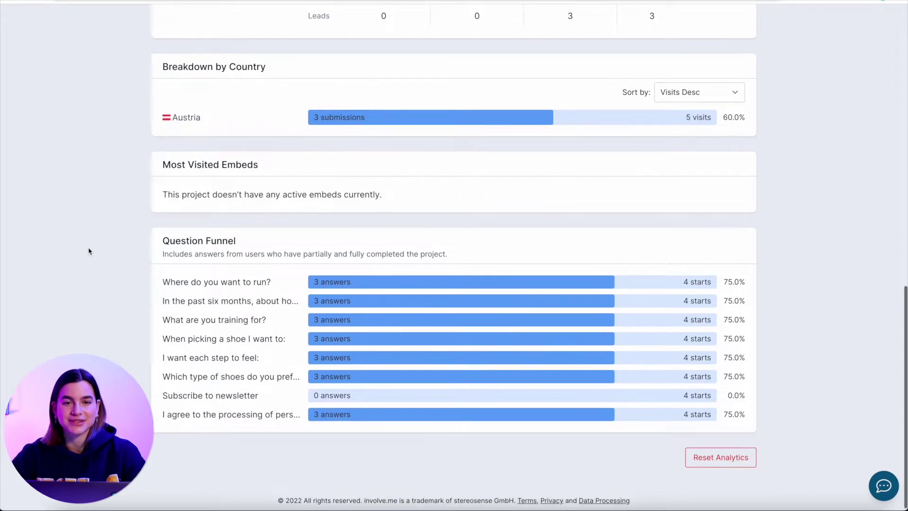
scroll(89, 251, up, 11)
scroll(87, 225, up, 3)
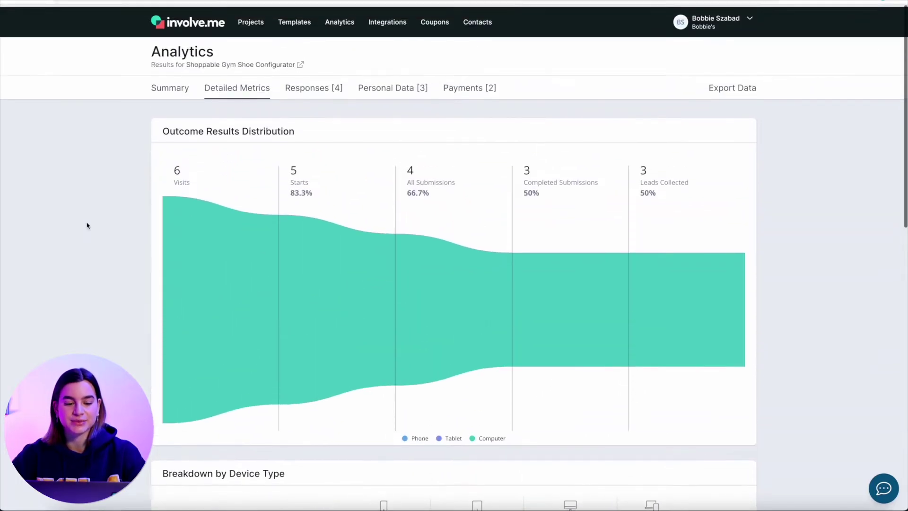
- In the Responses tab, view the Men's Track submission's answers
click(323, 89)
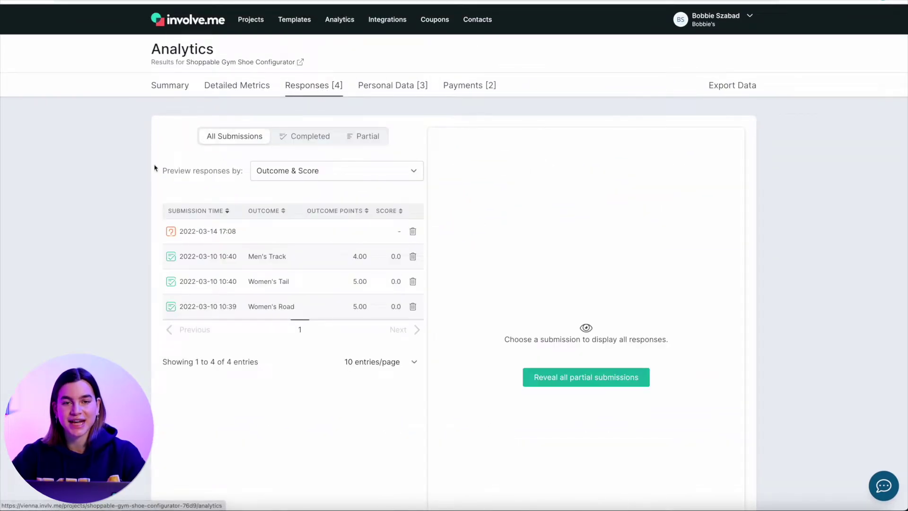
click(210, 259)
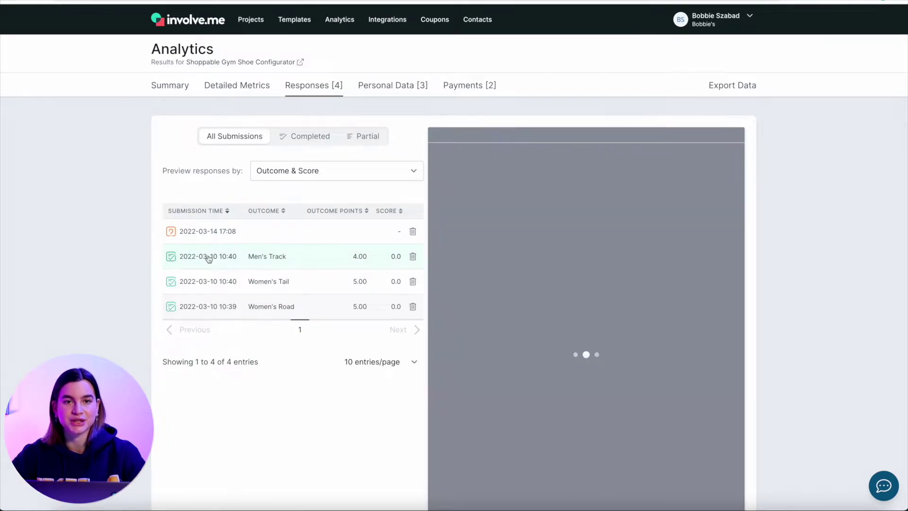
scroll(566, 314, down, 2)
scroll(566, 314, down, 4)
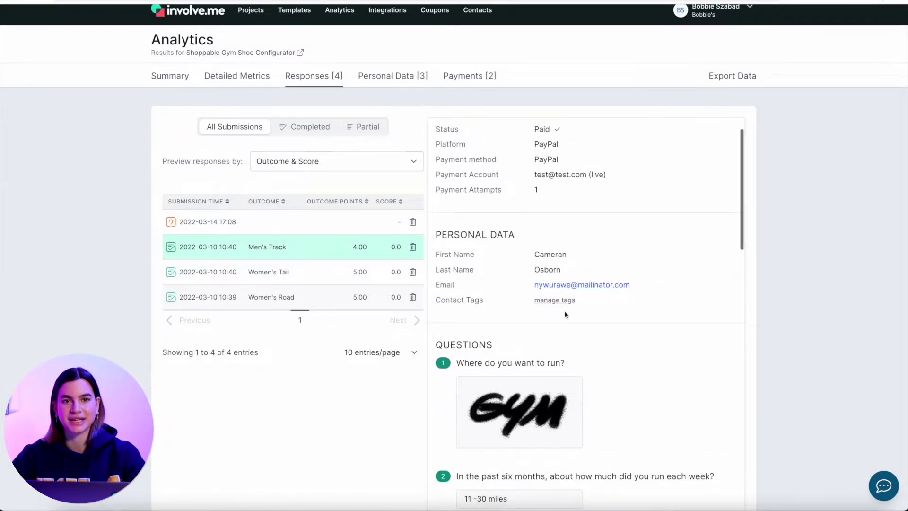
- View the Women's Tail submission's answers
click(291, 276)
scroll(791, 344, down, 2)
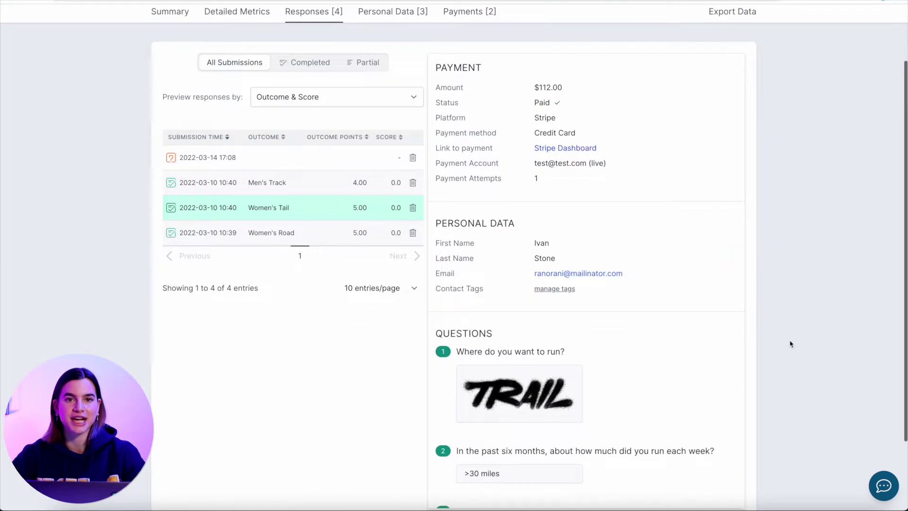
scroll(791, 344, down, 1)
scroll(660, 334, down, 5)
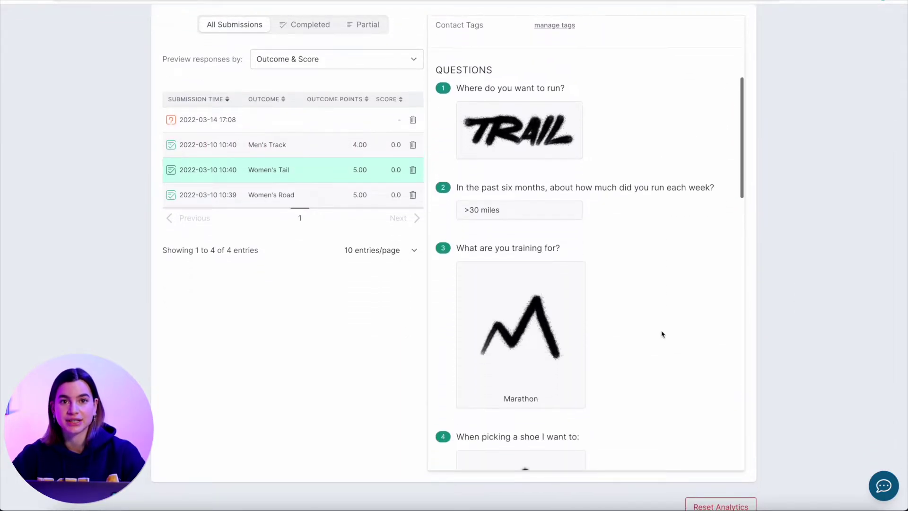
scroll(661, 335, down, 4)
scroll(168, 334, up, 2)
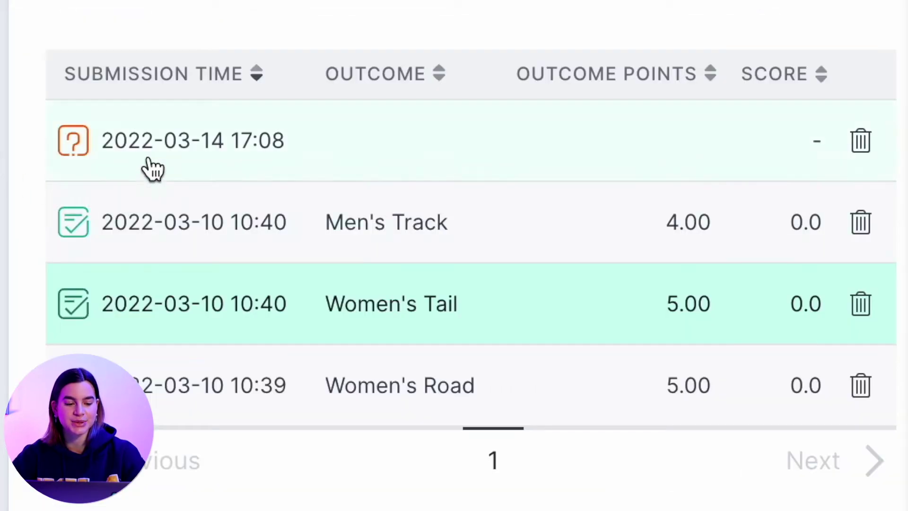
- Inspect the unfinished 2022-03-14 submission's answers
click(128, 156)
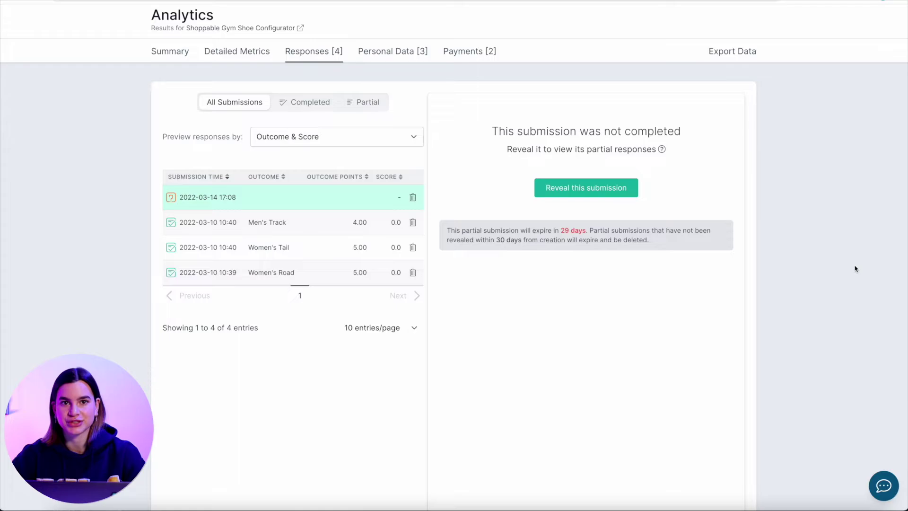
scroll(856, 269, down, 2)
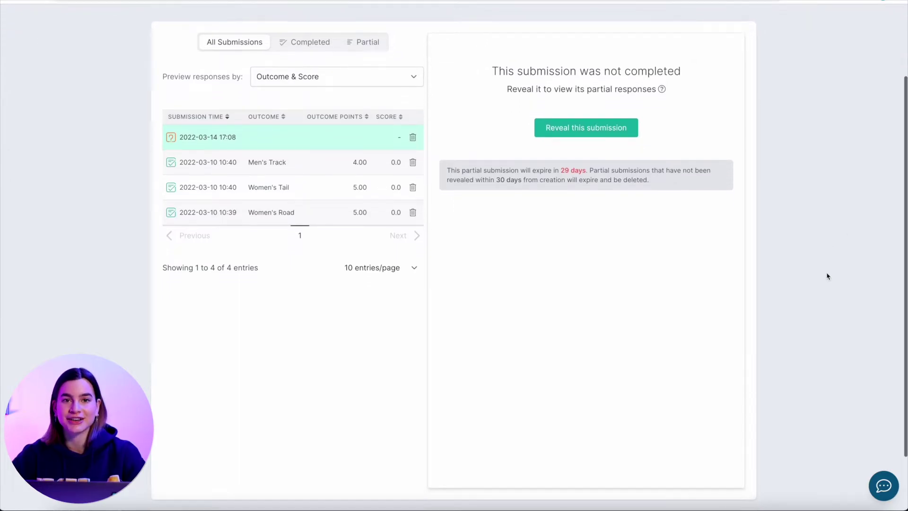
scroll(828, 276, down, 1)
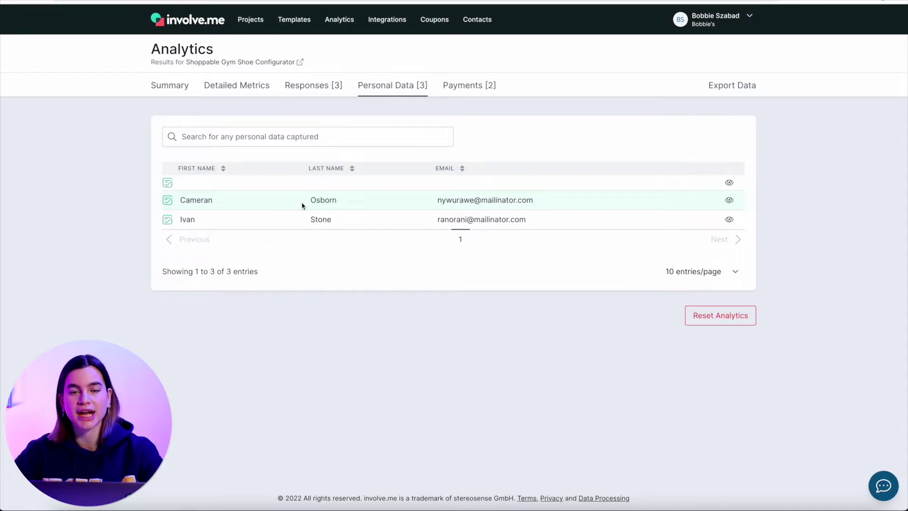
- View the second Personal Data contact's full submission
click(730, 201)
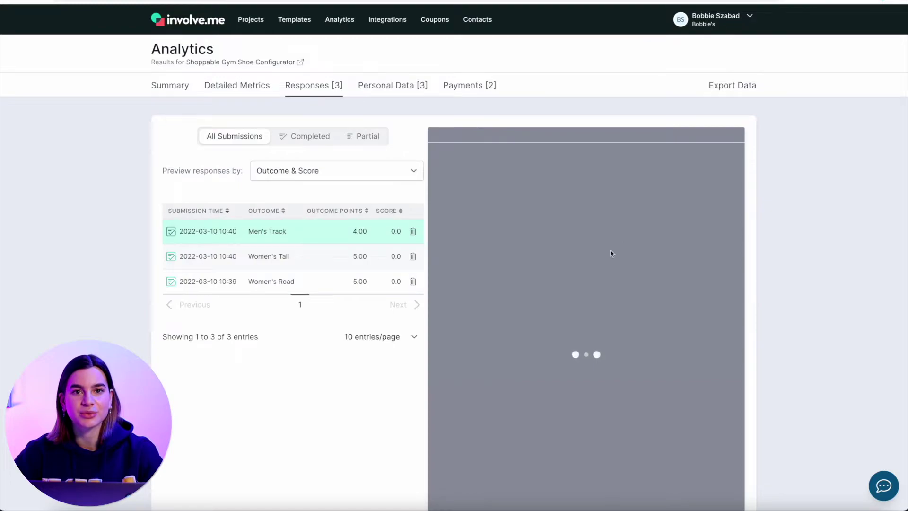
scroll(573, 272, down, 1)
scroll(572, 272, down, 1)
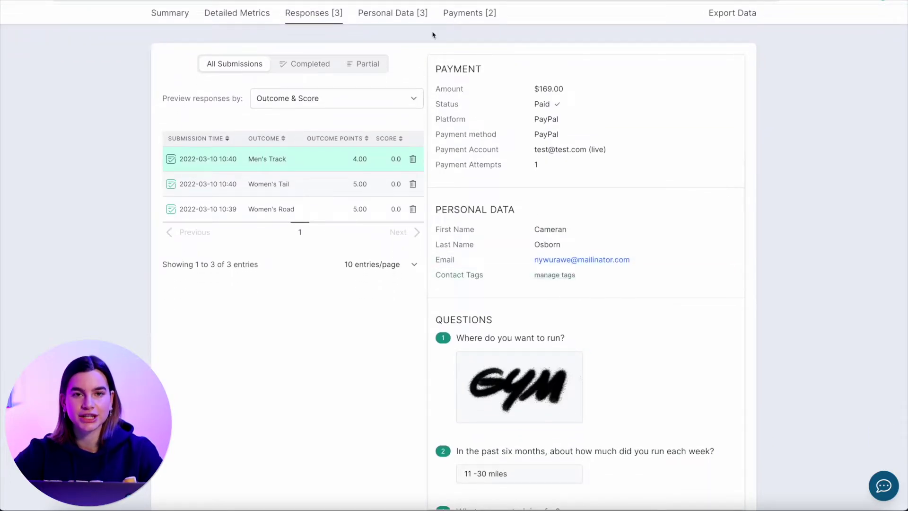
- In Payments, check the PayPal payment's details, then filter to Not Paid submissions
click(462, 19)
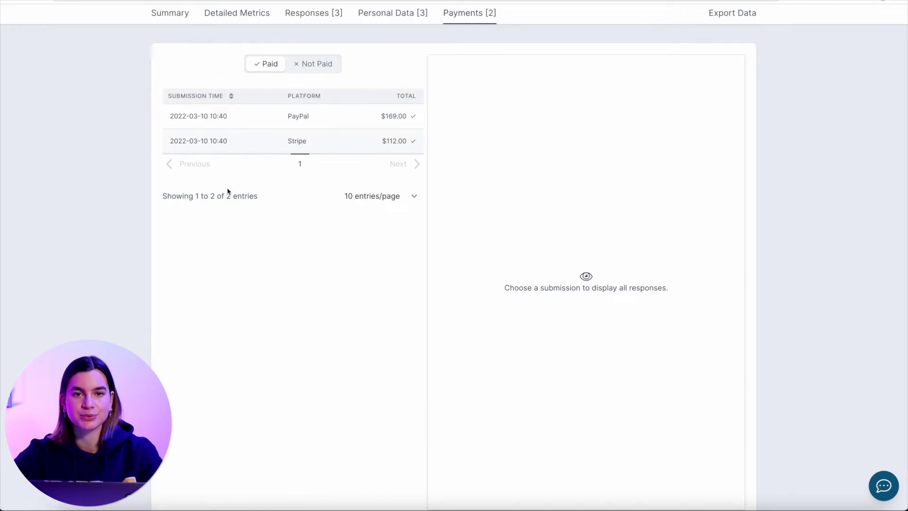
scroll(229, 192, up, 1)
click(281, 171)
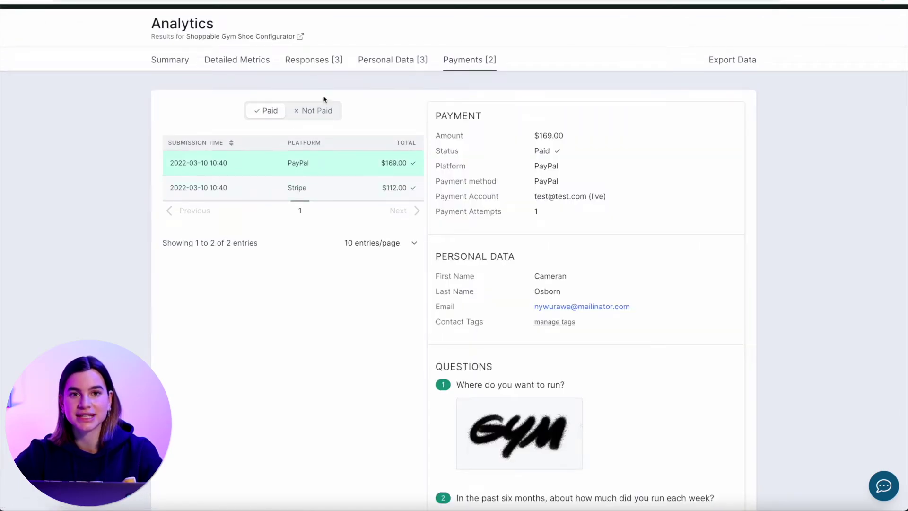
click(321, 111)
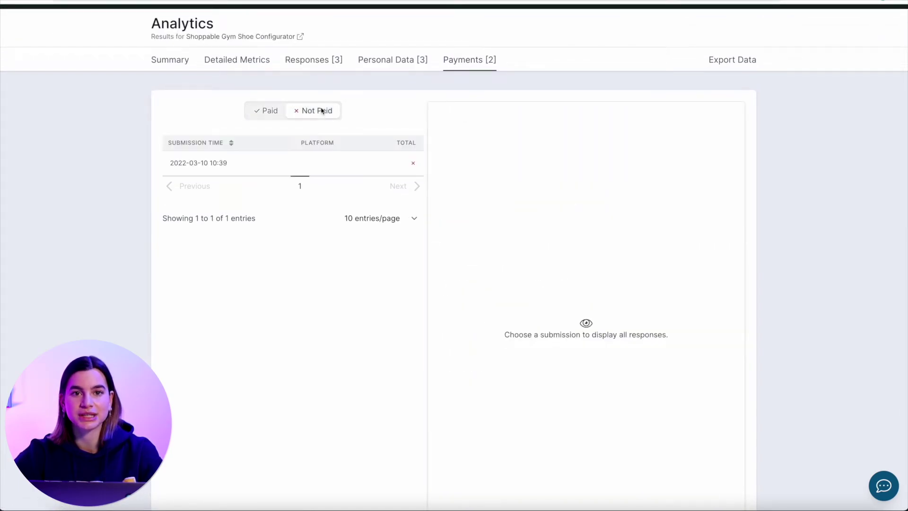
click(263, 112)
click(304, 112)
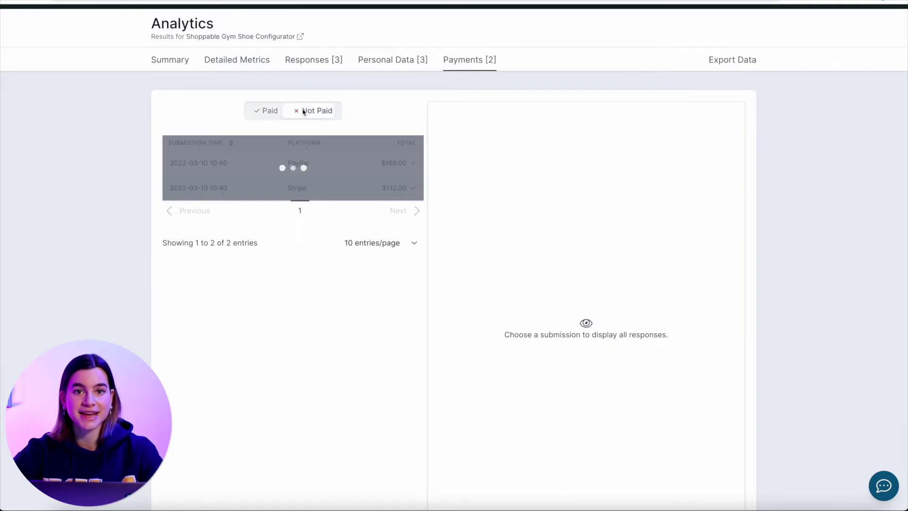
- Preview the unpaid submission, then go to Export Data for the XLS/CSV report options
click(253, 159)
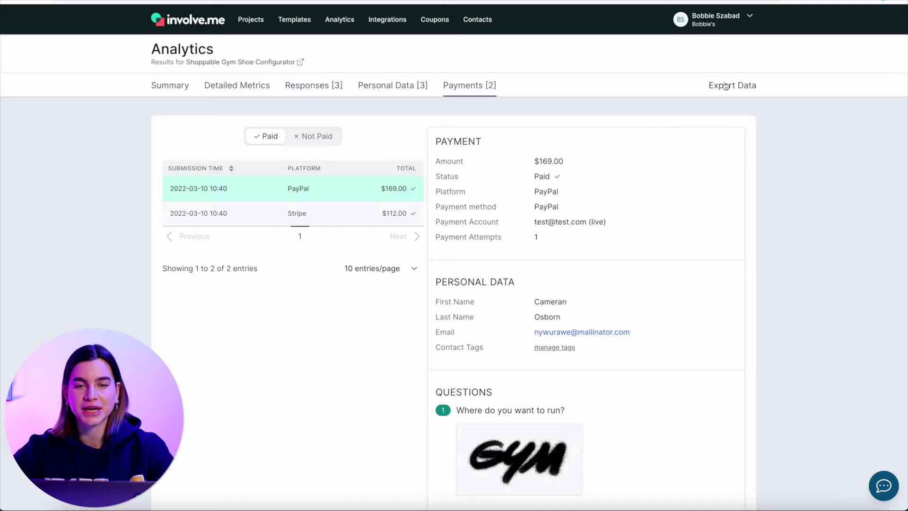
click(726, 86)
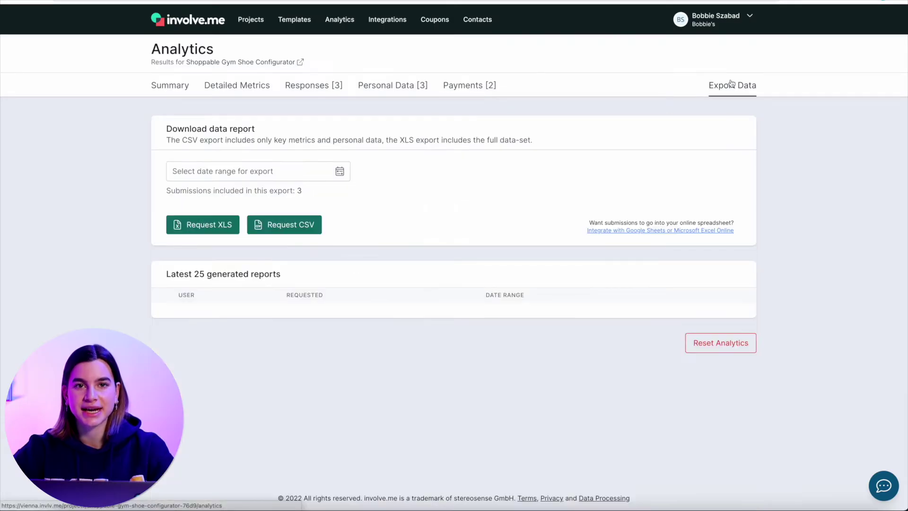